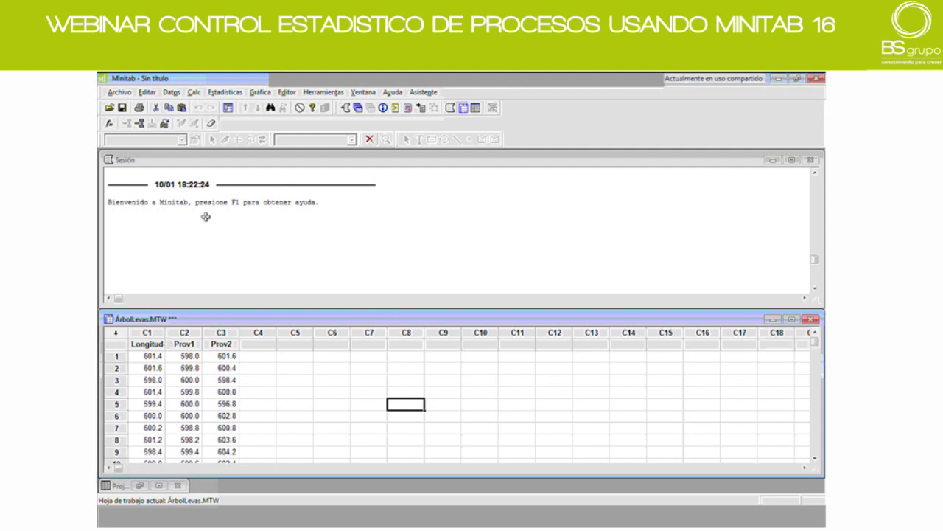
pyautogui.click(120, 92)
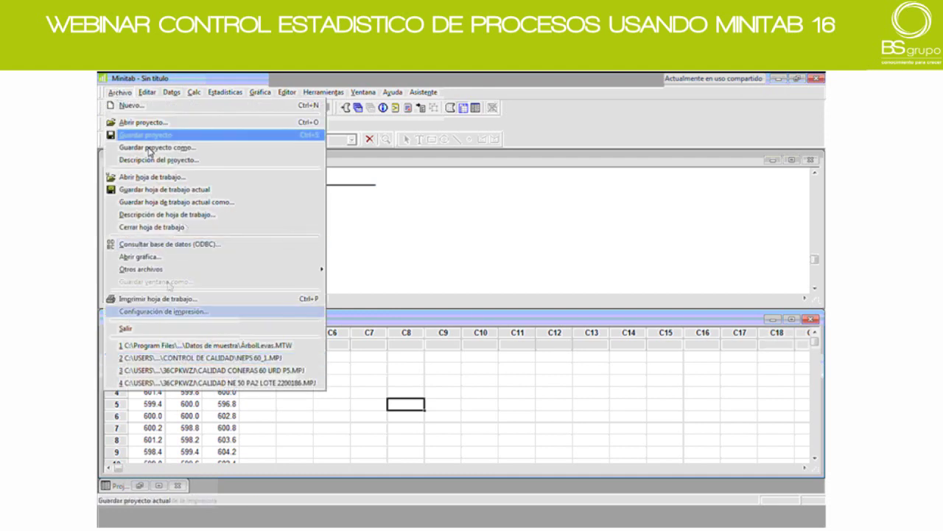
pyautogui.moveTo(146, 93)
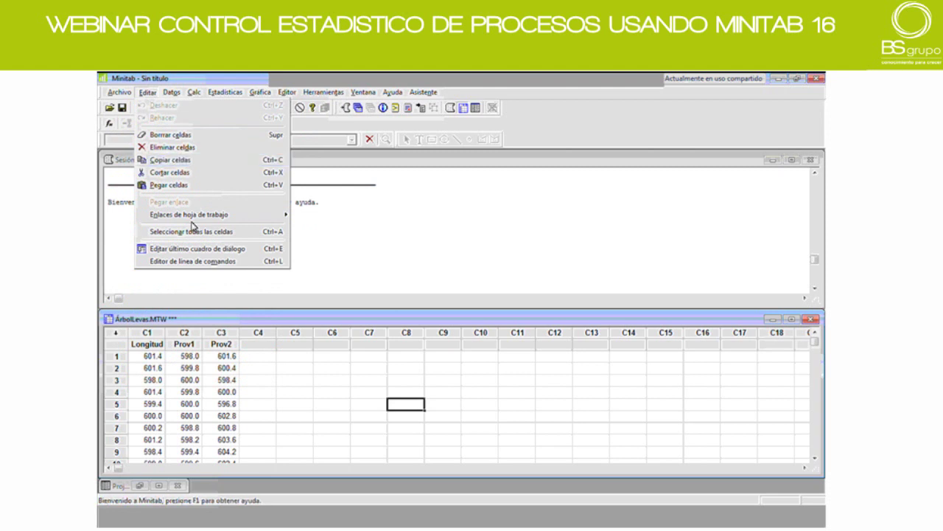
pyautogui.moveTo(176, 95)
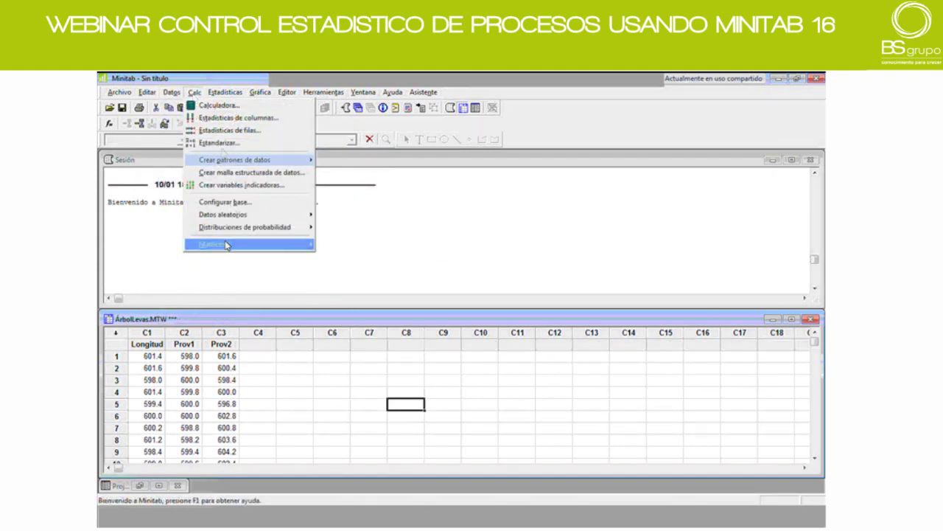
pyautogui.moveTo(227, 94)
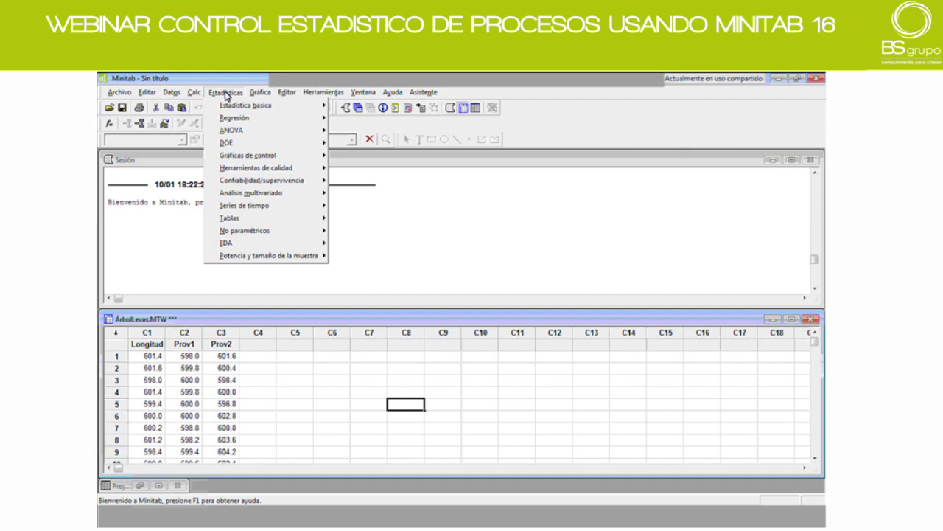
pyautogui.moveTo(254, 155)
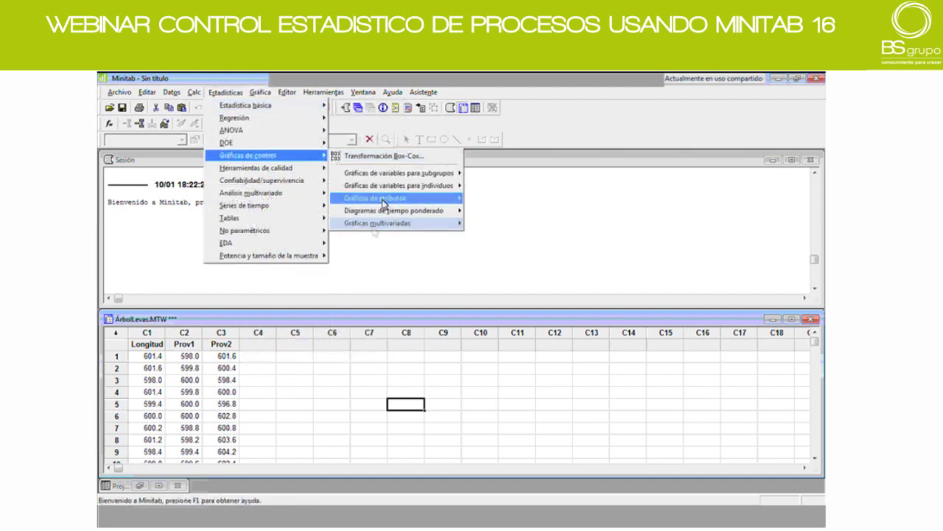
pyautogui.moveTo(402, 189)
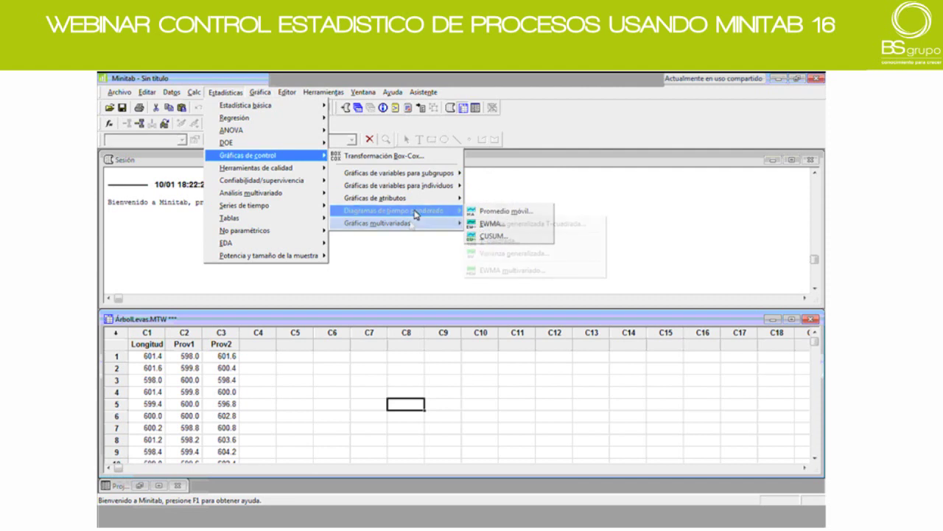
pyautogui.moveTo(411, 223)
pyautogui.moveTo(426, 174)
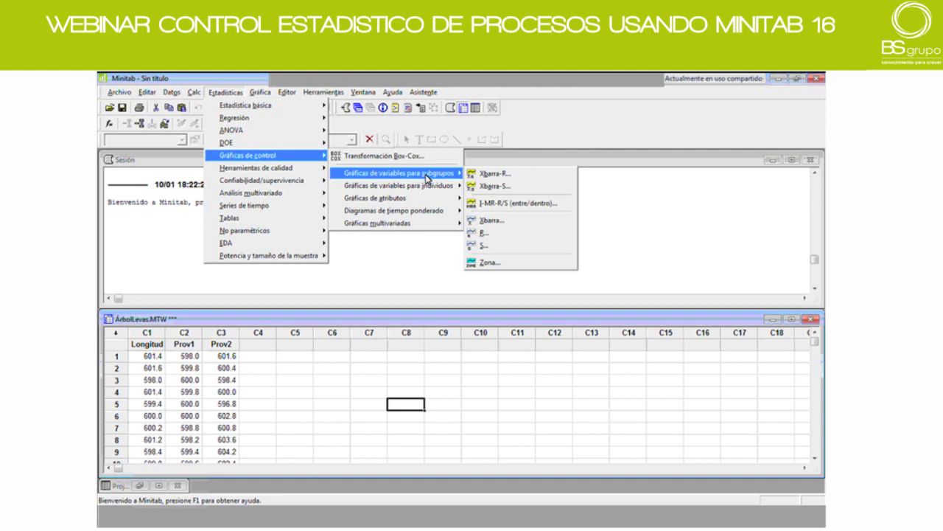
# - Create graphical summaries (Resumen gráfico) for the variables Longitud, Prov1 and Prov2
pyautogui.moveTo(298, 108)
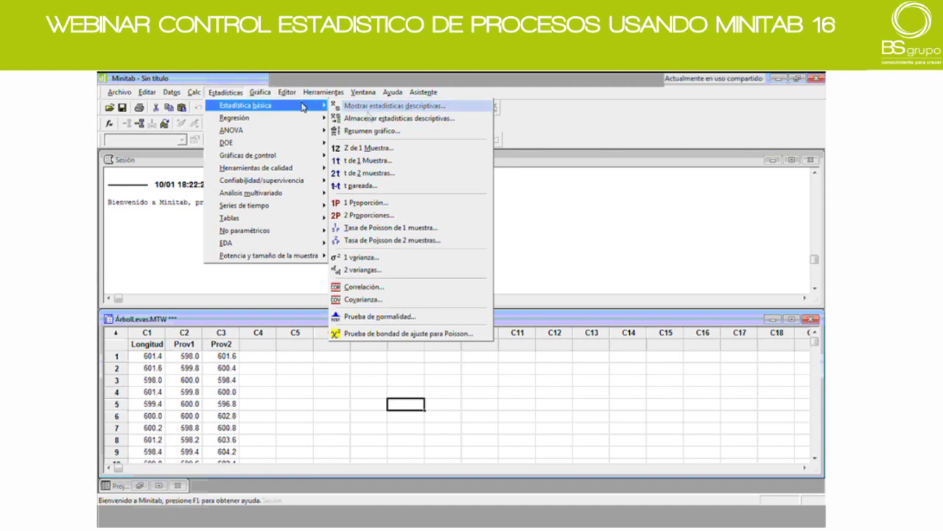
pyautogui.click(372, 132)
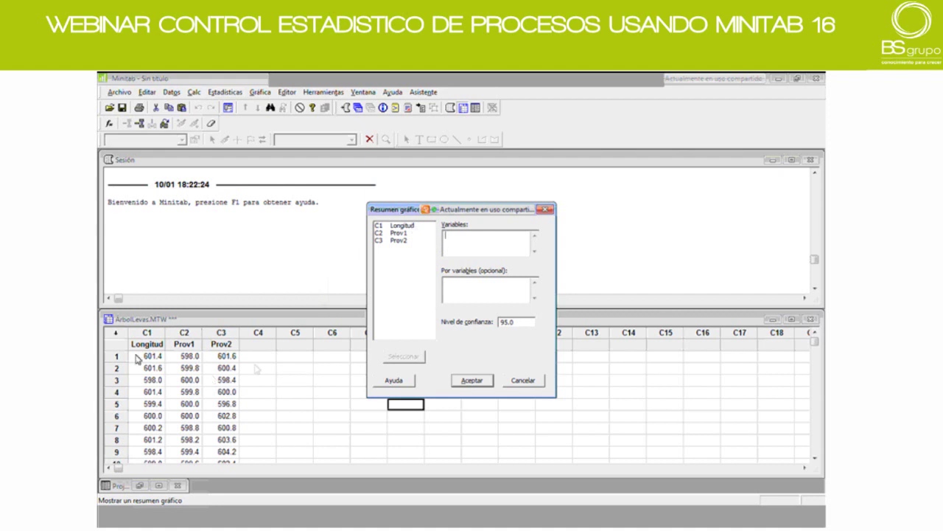
pyautogui.doubleClick(402, 226)
pyautogui.doubleClick(398, 233)
pyautogui.doubleClick(400, 241)
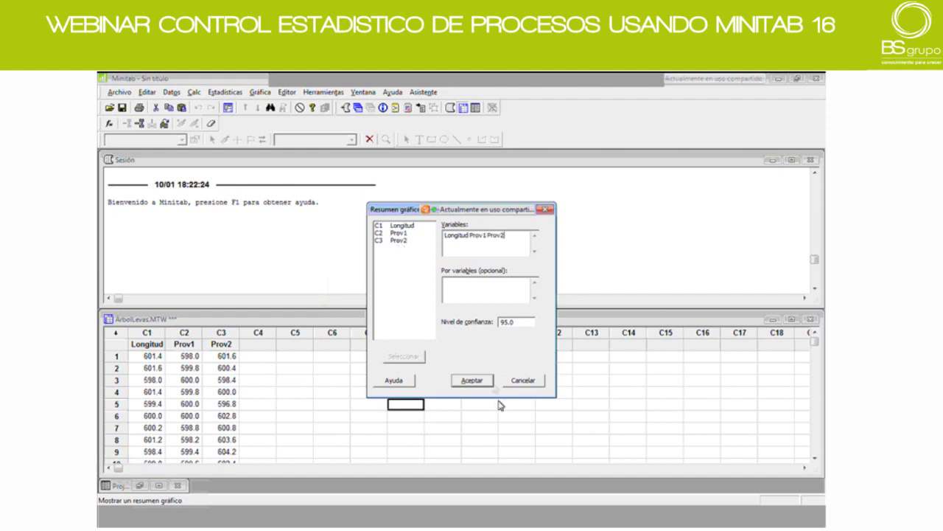
pyautogui.click(483, 383)
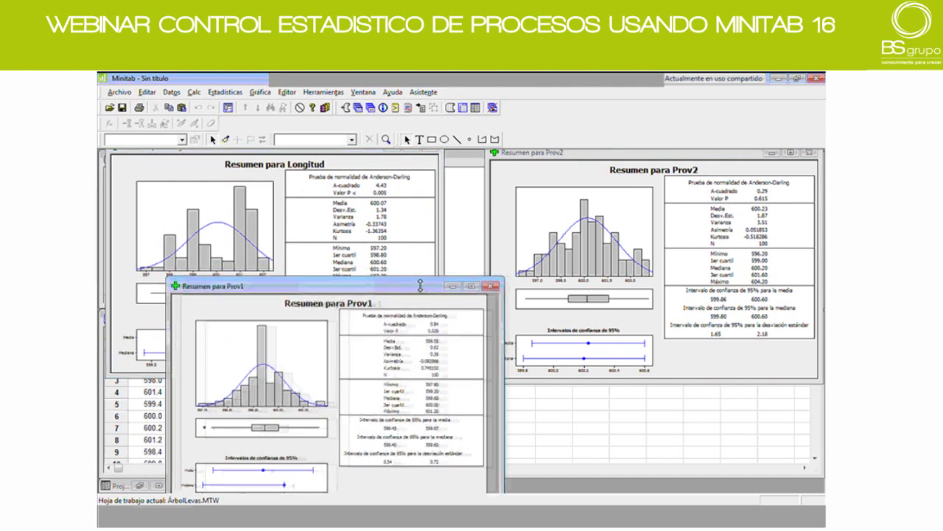
# - Move the Prov1 summary window aside, then show the Longitud summary from the project's graphs folder and select its histogram region
pyautogui.moveTo(420, 285); pyautogui.dragTo(664, 348)
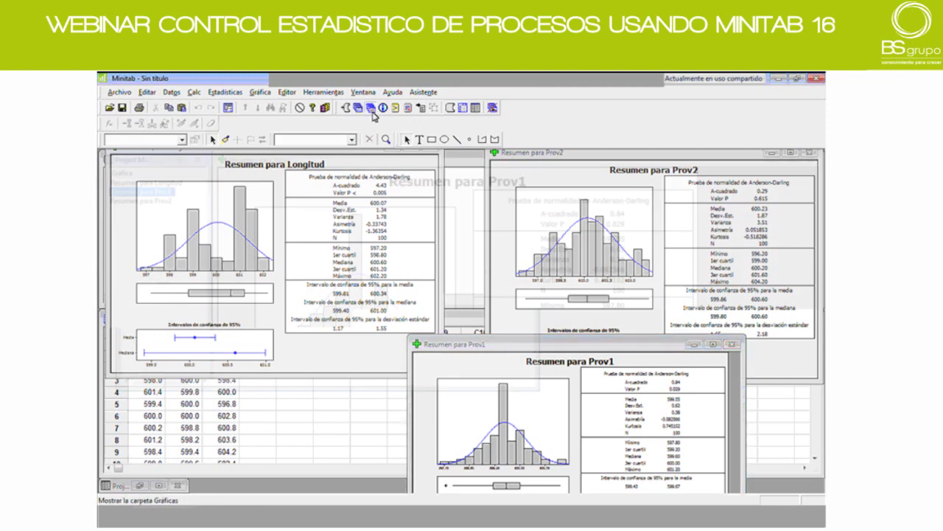
pyautogui.click(147, 183)
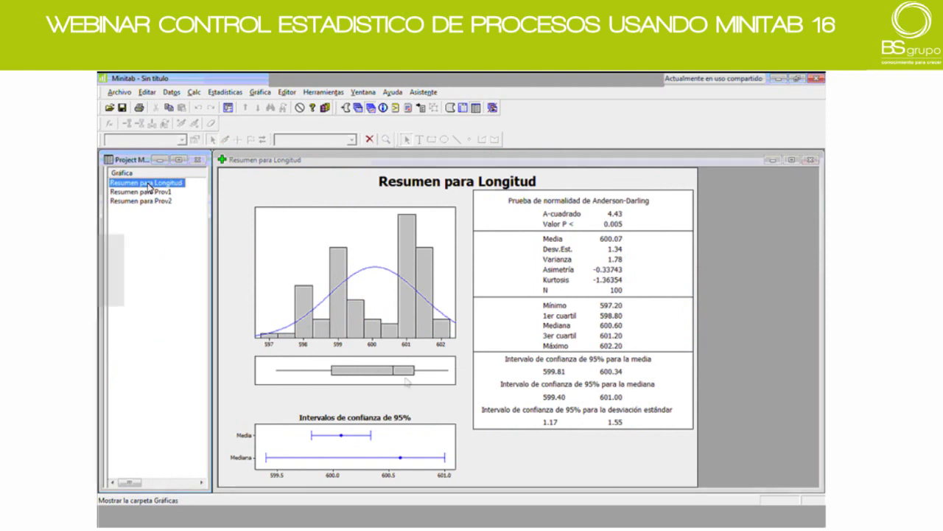
pyautogui.click(440, 255)
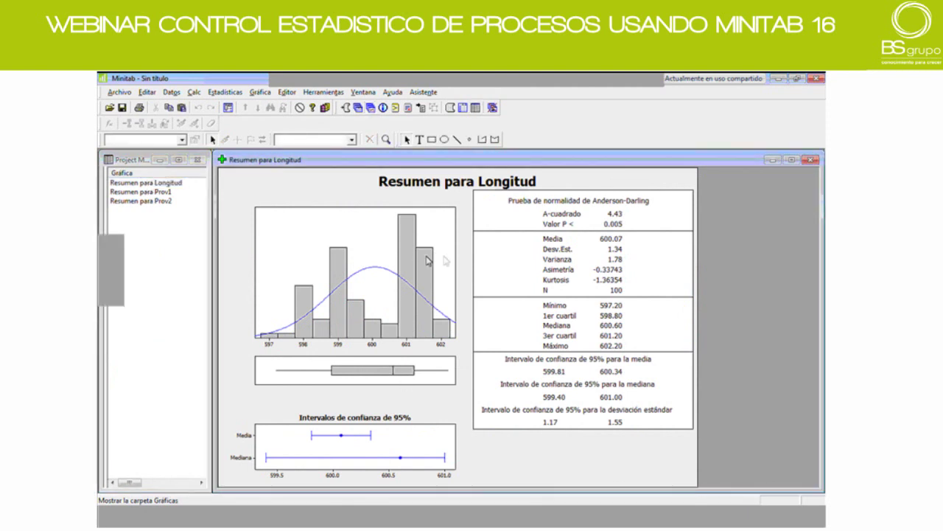
pyautogui.click(440, 252)
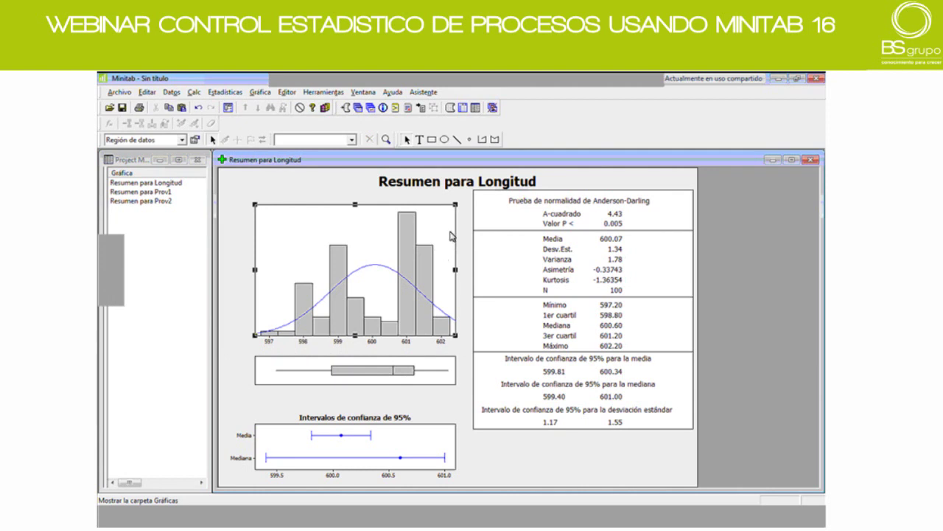
# - Place a marker on the Longitud histogram near the 599 bar and select the histogram's data region
pyautogui.click(472, 143)
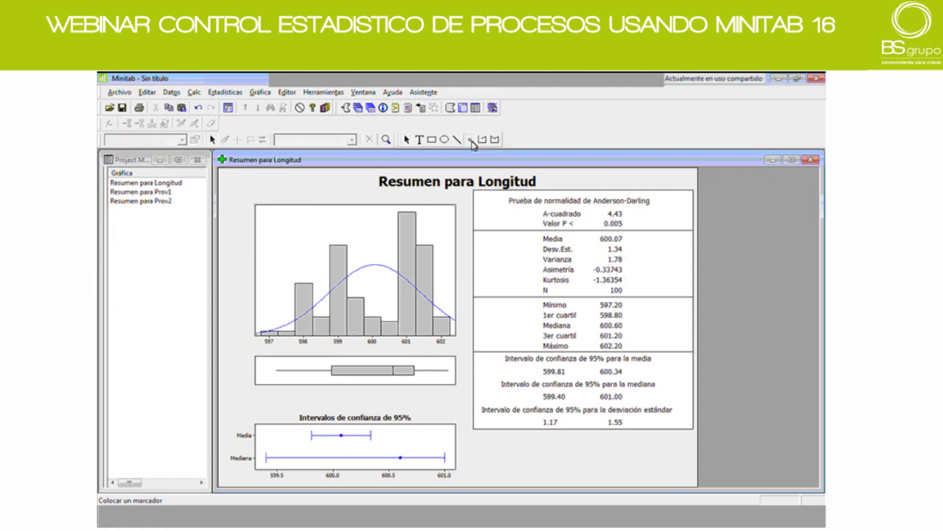
pyautogui.click(325, 297)
pyautogui.click(308, 284)
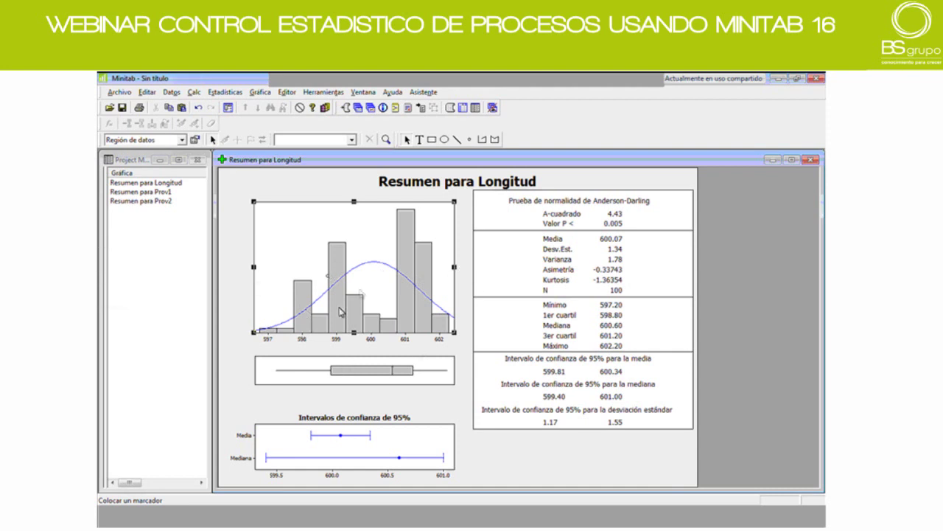
# - Compare the histogram shape, mean and standard deviation across the Prov1, Prov2 and Longitud summaries
pyautogui.click(134, 193)
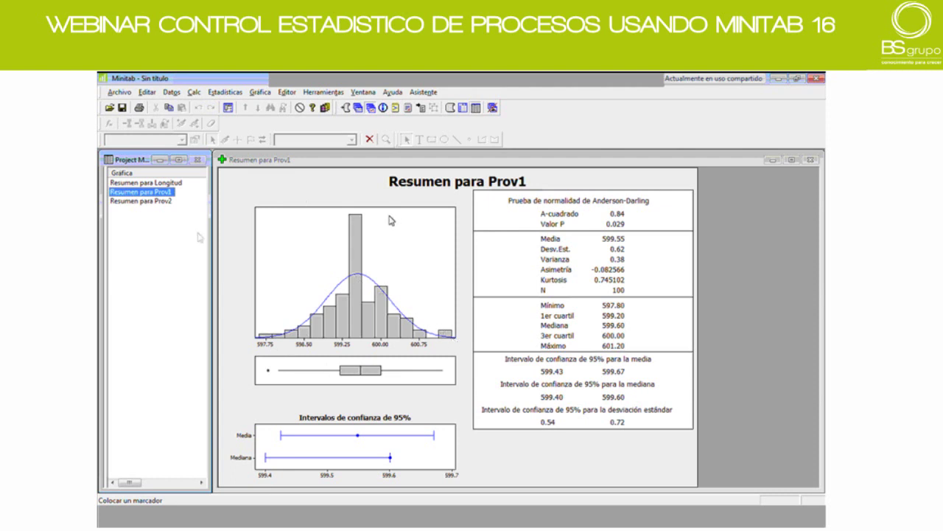
pyautogui.click(137, 201)
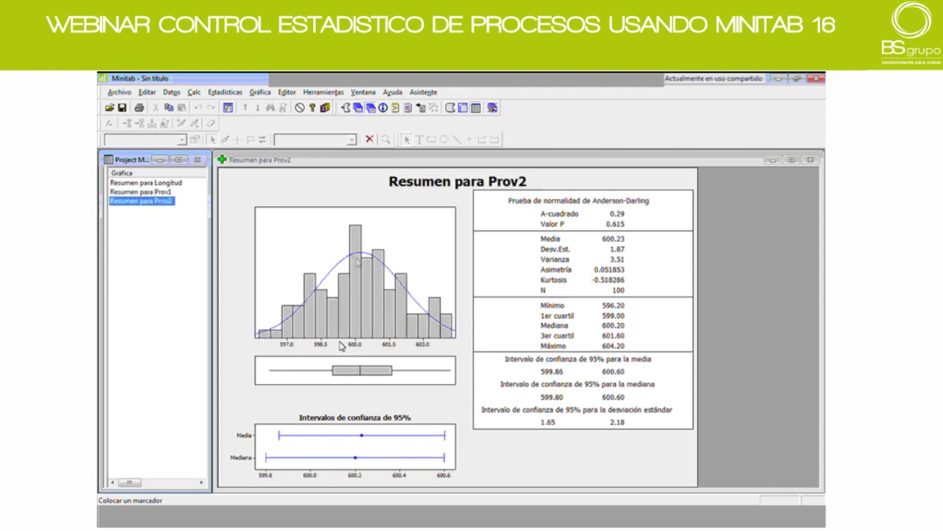
pyautogui.click(174, 193)
pyautogui.click(170, 184)
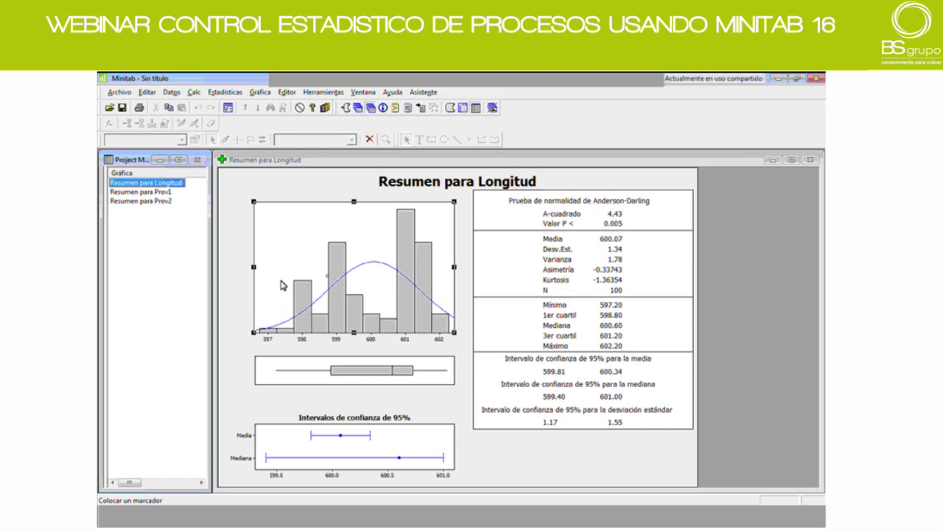
pyautogui.click(149, 204)
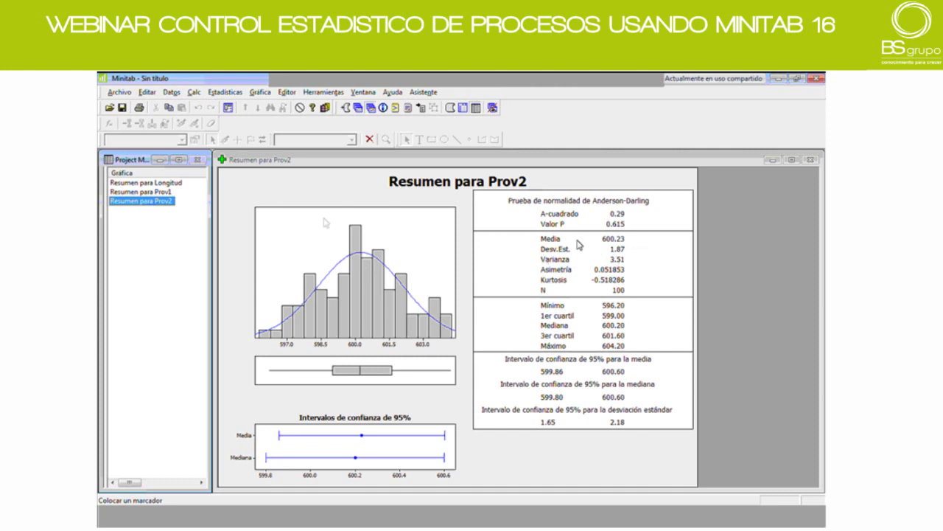
pyautogui.click(158, 192)
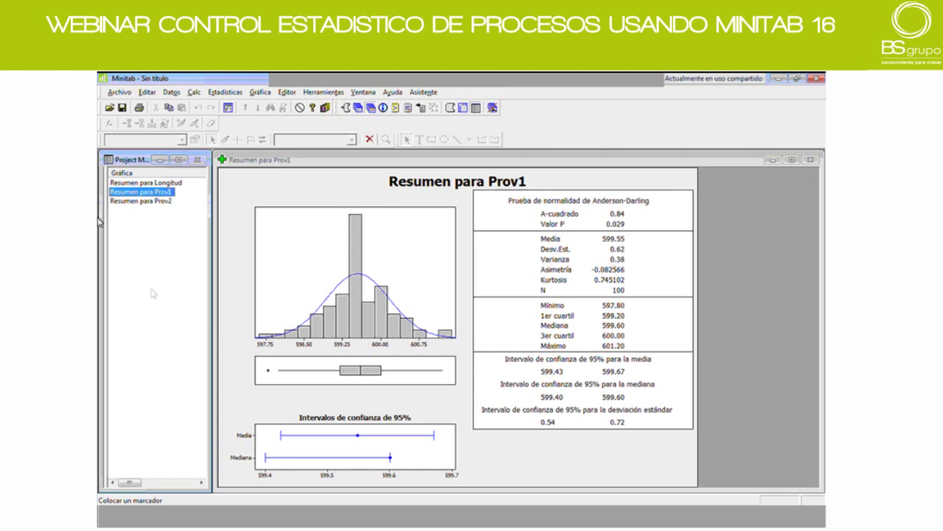
pyautogui.click(149, 202)
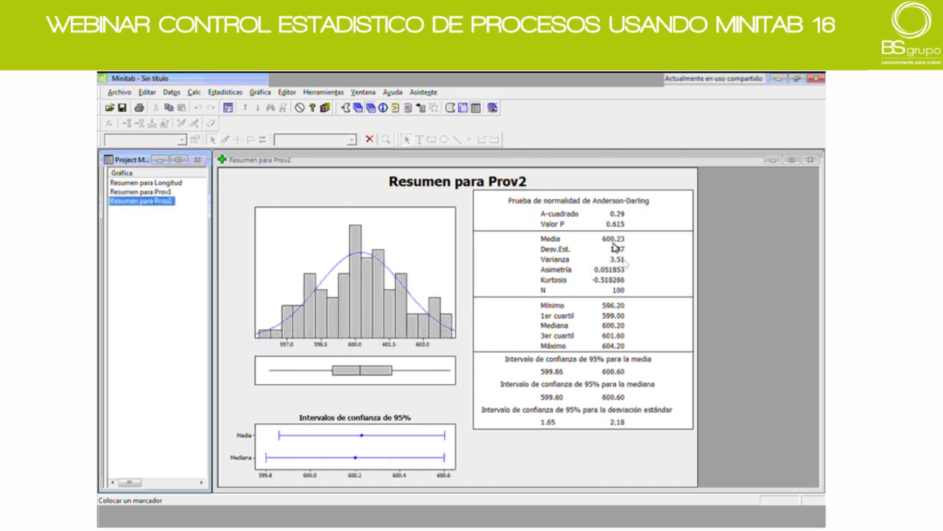
pyautogui.click(140, 192)
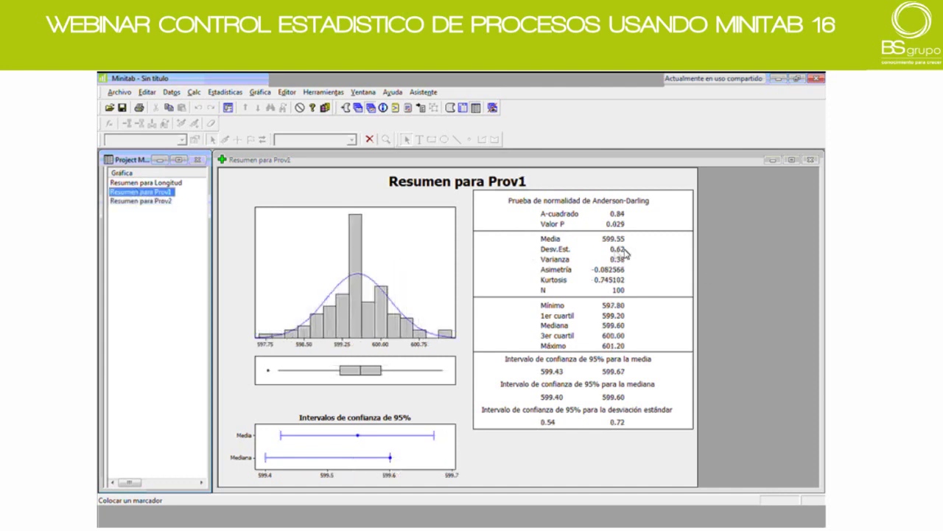
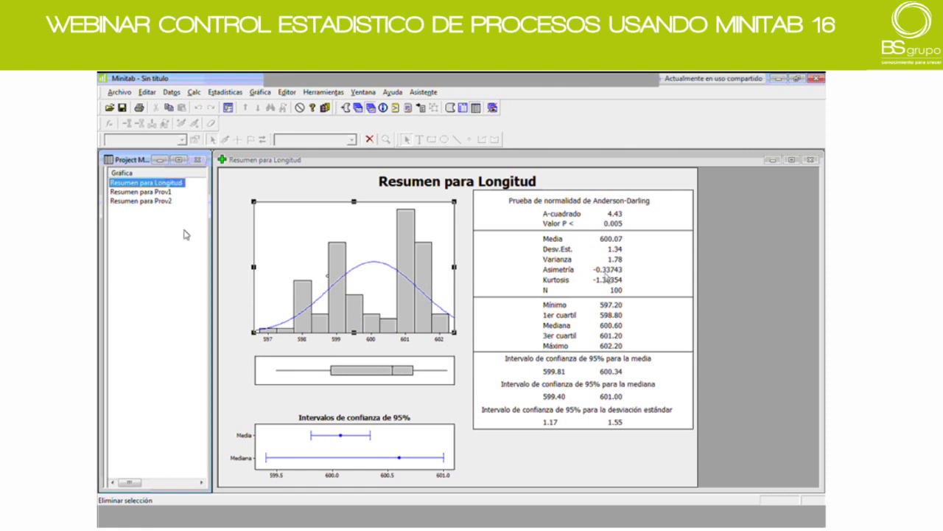
# - Compare the skewness, kurtosis and 95% confidence intervals across the Longitud, Prov1 and Prov2 summaries
pyautogui.click(157, 202)
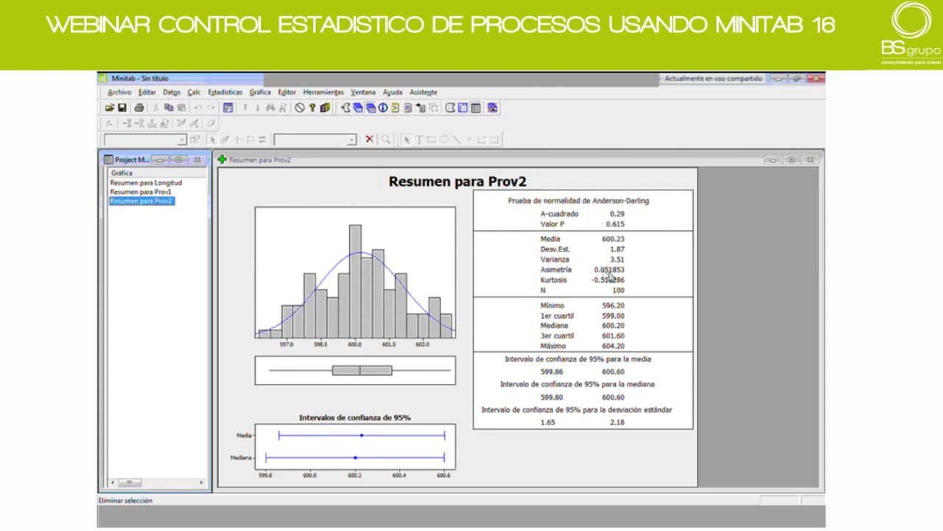
pyautogui.click(169, 185)
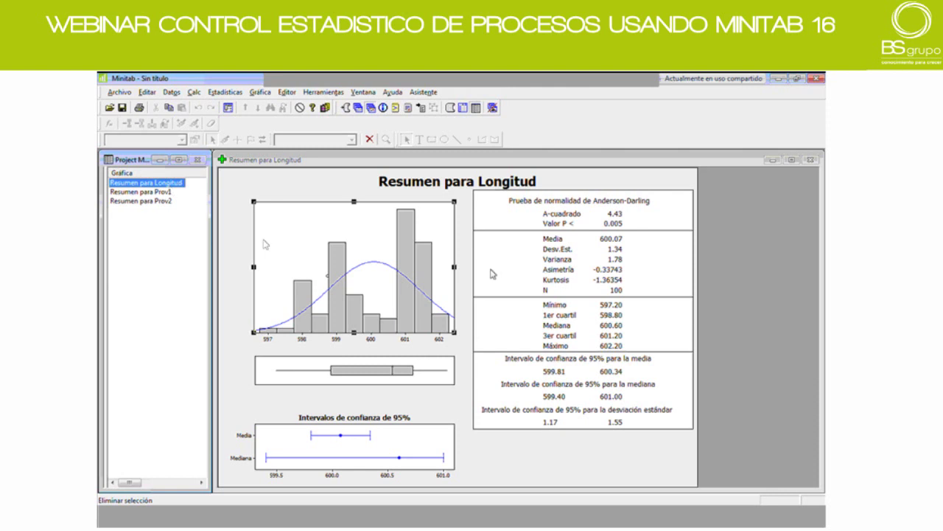
pyautogui.click(163, 202)
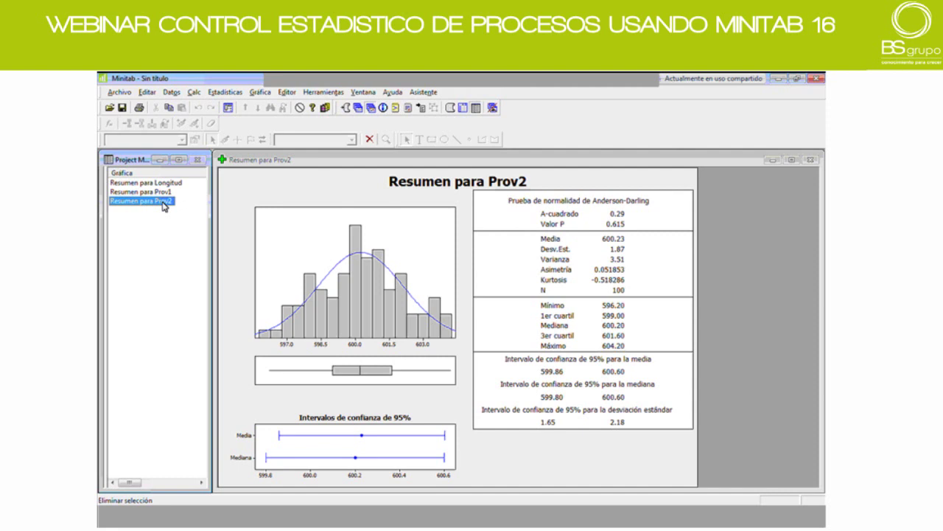
pyautogui.click(169, 183)
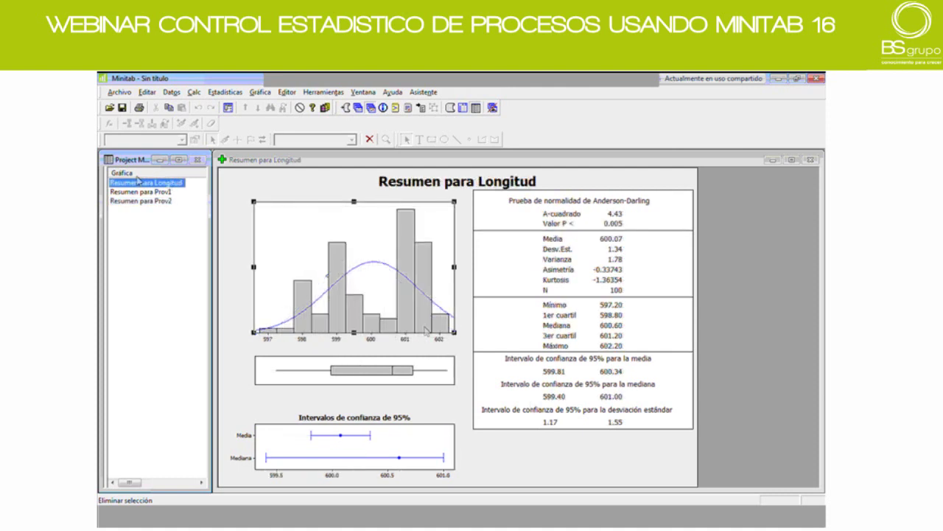
pyautogui.keyDown('ctrl'); pyautogui.click(143, 203); pyautogui.keyUp('ctrl')
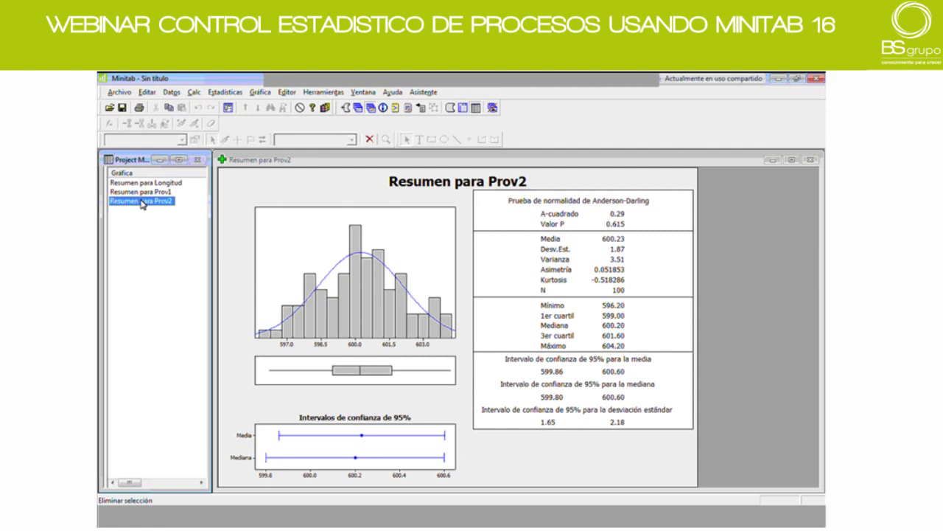
pyautogui.click(143, 193)
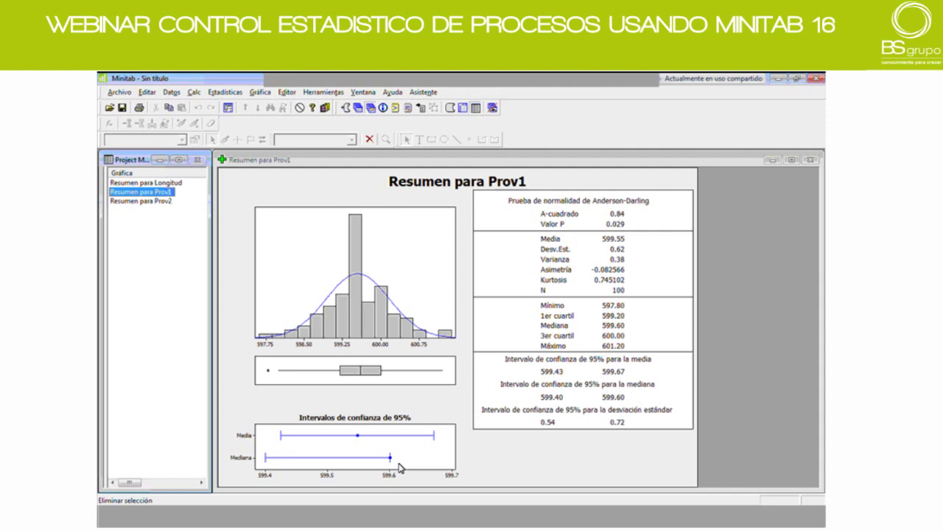
pyautogui.keyDown('ctrl'); pyautogui.click(157, 206); pyautogui.keyUp('ctrl')
pyautogui.click(156, 203)
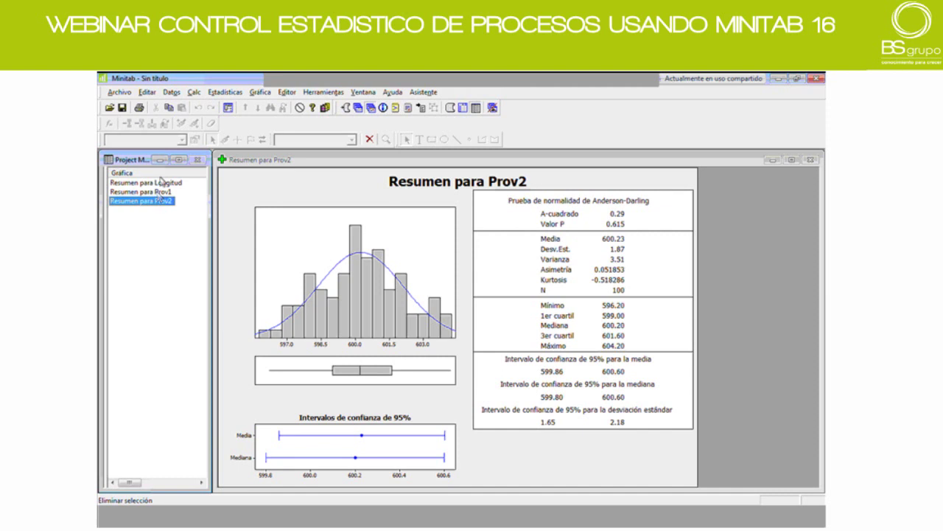
pyautogui.click(161, 183)
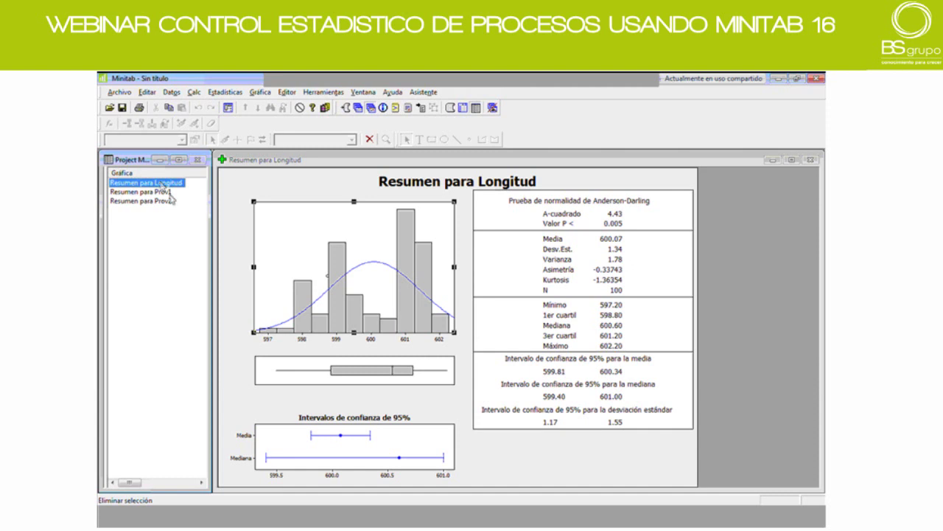
pyautogui.click(169, 193)
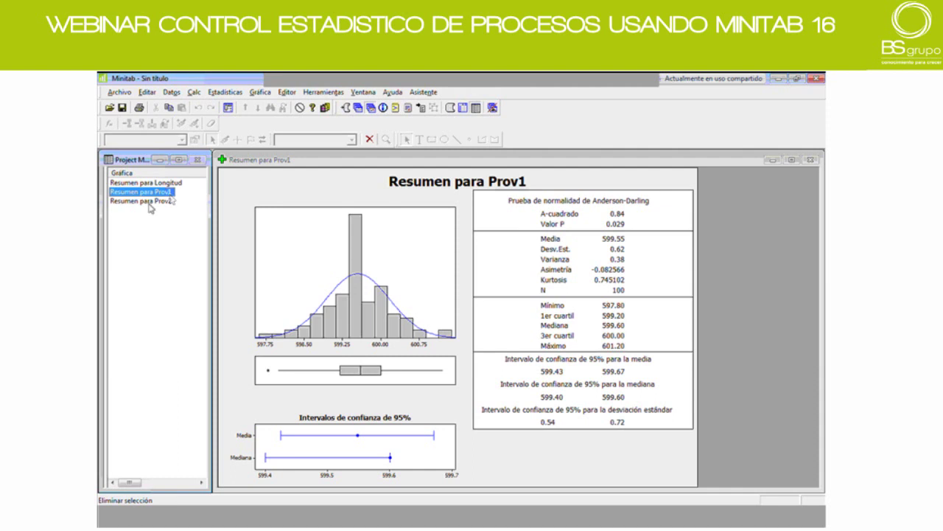
pyautogui.click(141, 201)
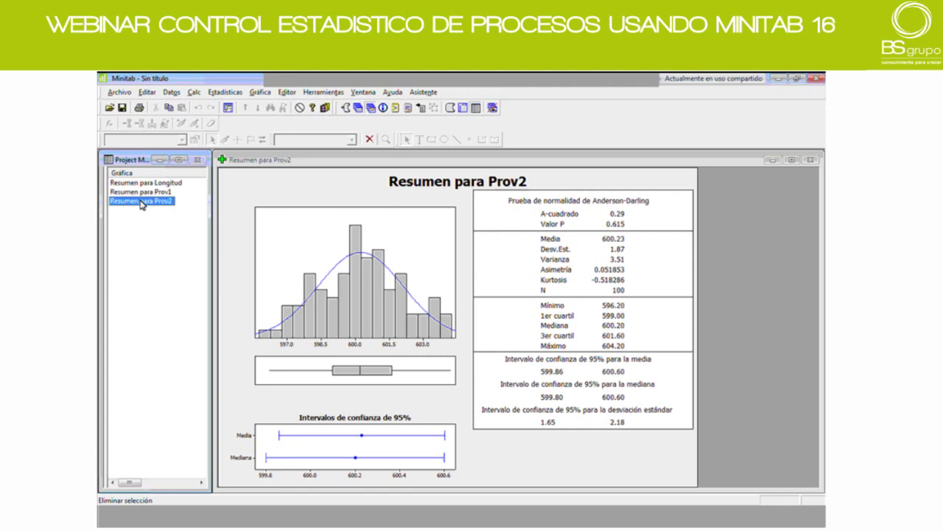
# - Compare the Anderson-Darling normality test results in the Prov1 and Prov2 summaries
pyautogui.click(144, 193)
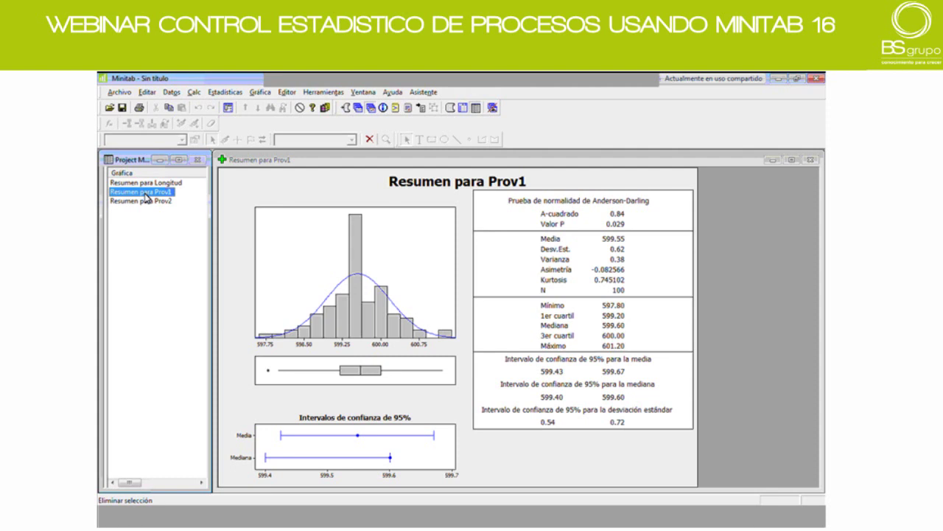
pyautogui.click(243, 498)
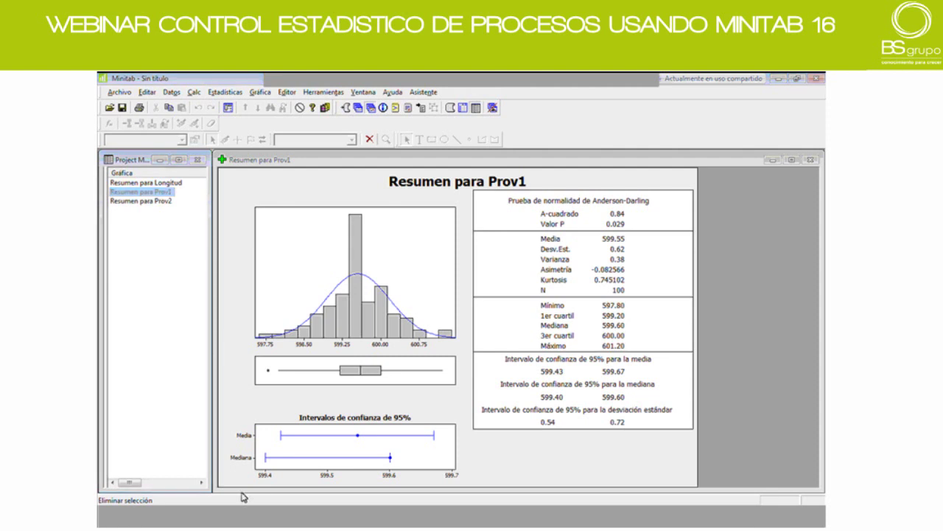
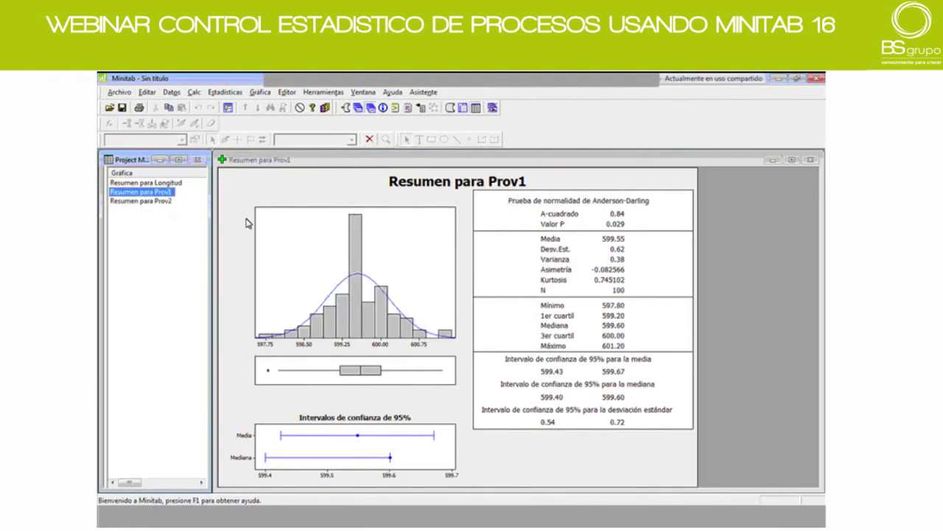
pyautogui.click(167, 202)
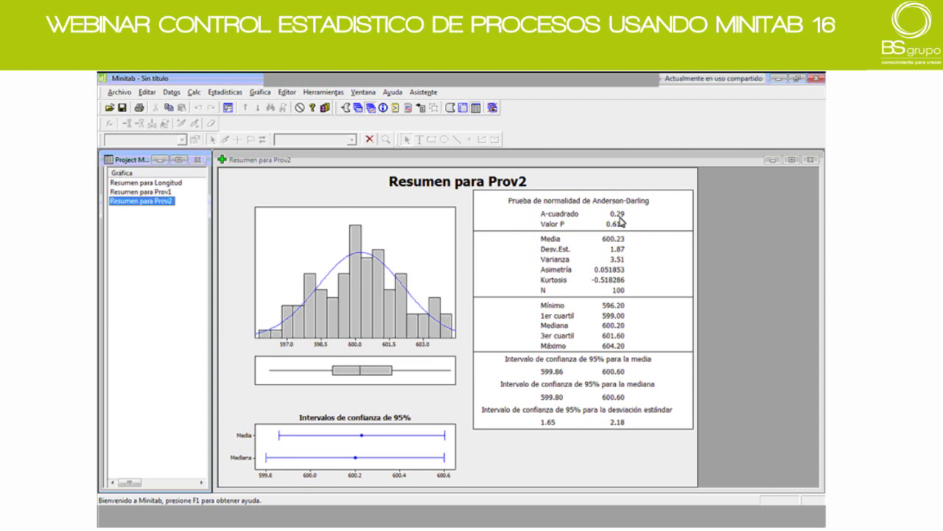
# - Set up a normal-distribution capability analysis for the Prov2 column with a subgroup size of 4
pyautogui.click(241, 95)
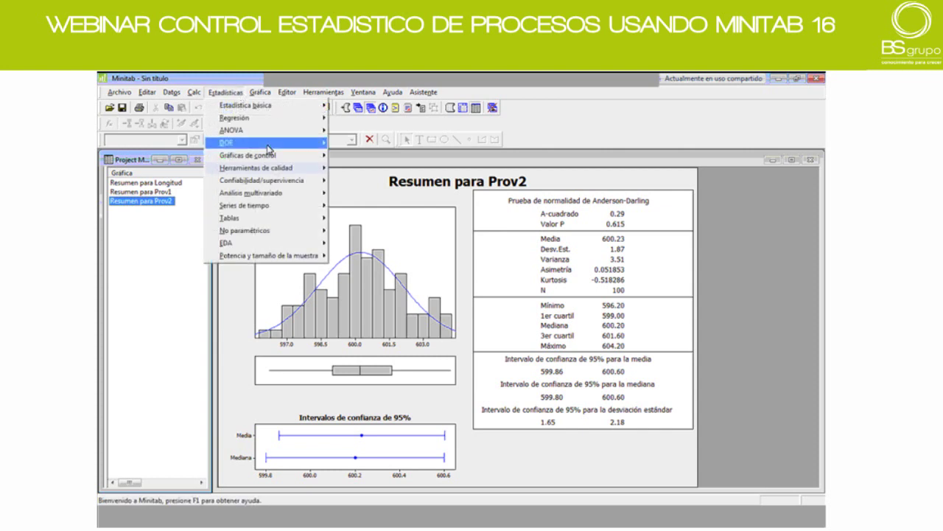
pyautogui.moveTo(275, 170)
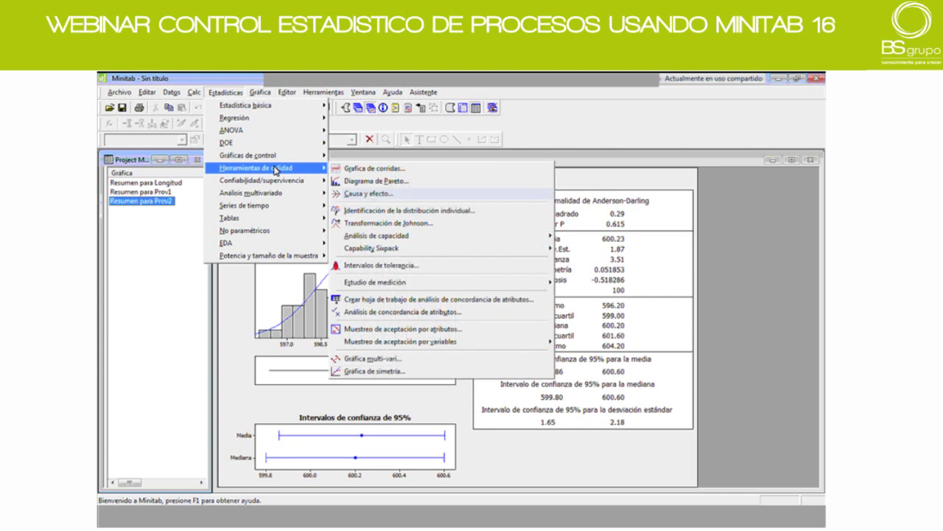
pyautogui.moveTo(390, 237)
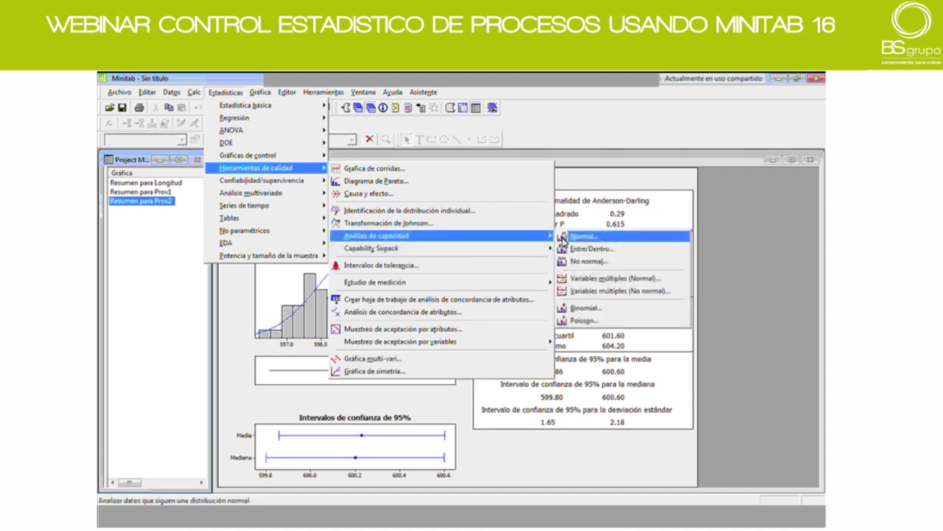
pyautogui.click(562, 237)
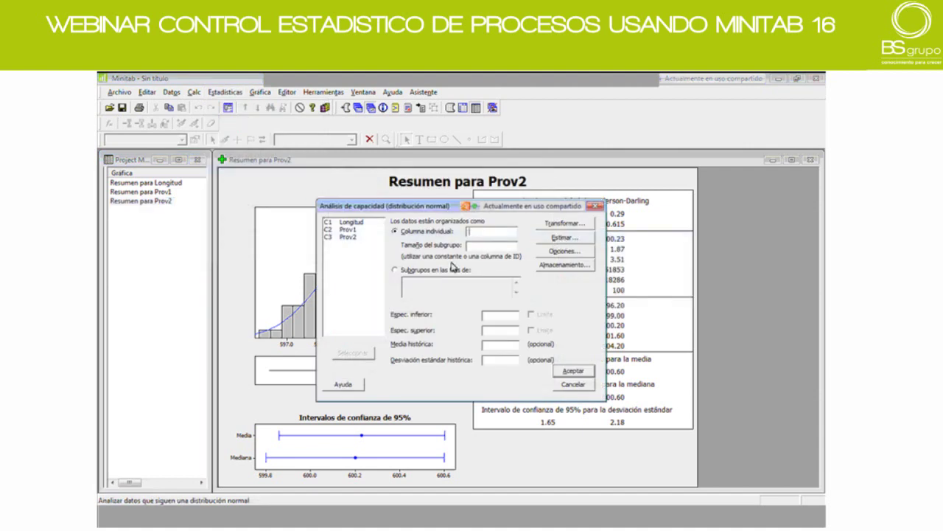
pyautogui.doubleClick(342, 238)
pyautogui.write('4')
# - Set the lower spec to 598 and the upper spec to 602, generate the Prov2 capability graph and maximize it
pyautogui.click(496, 317)
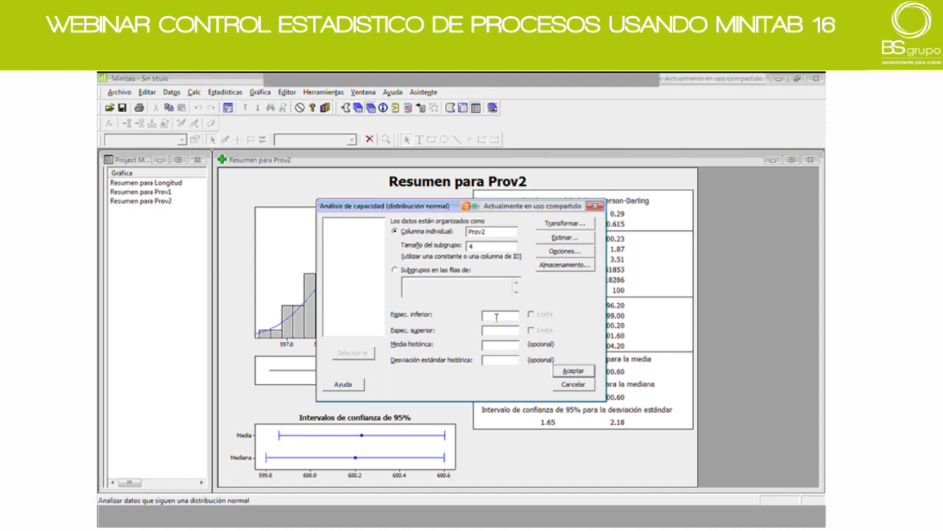
pyautogui.write('598')
pyautogui.press('Tab')
pyautogui.write('602')
pyautogui.click(578, 372)
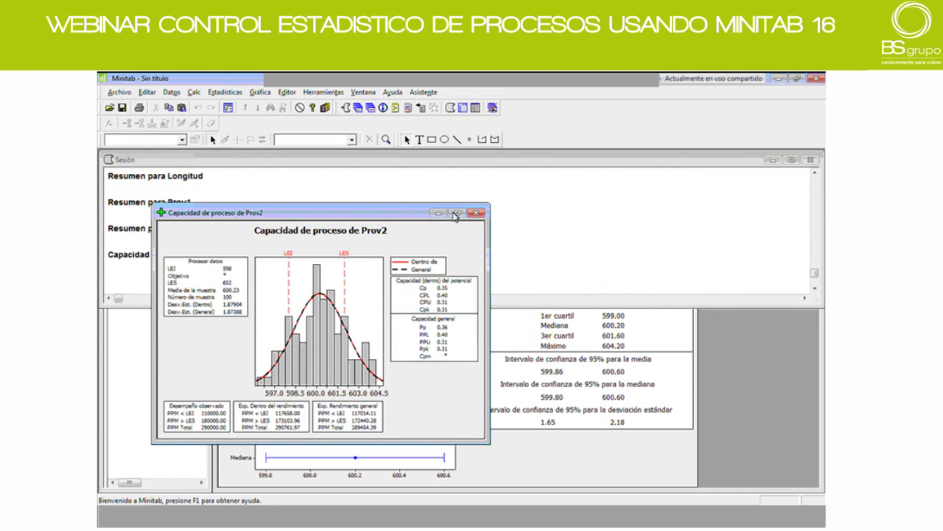
pyautogui.click(456, 213)
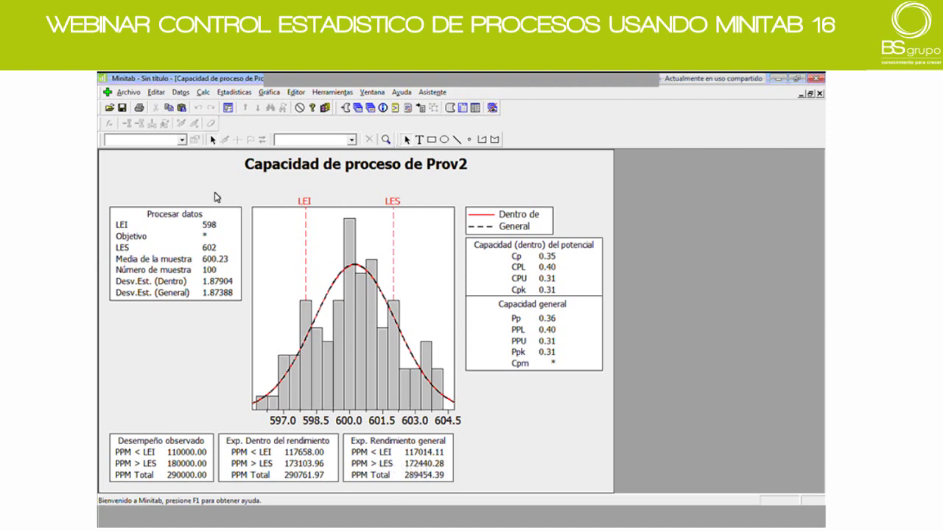
pyautogui.hotkey('ctrl', 'e')
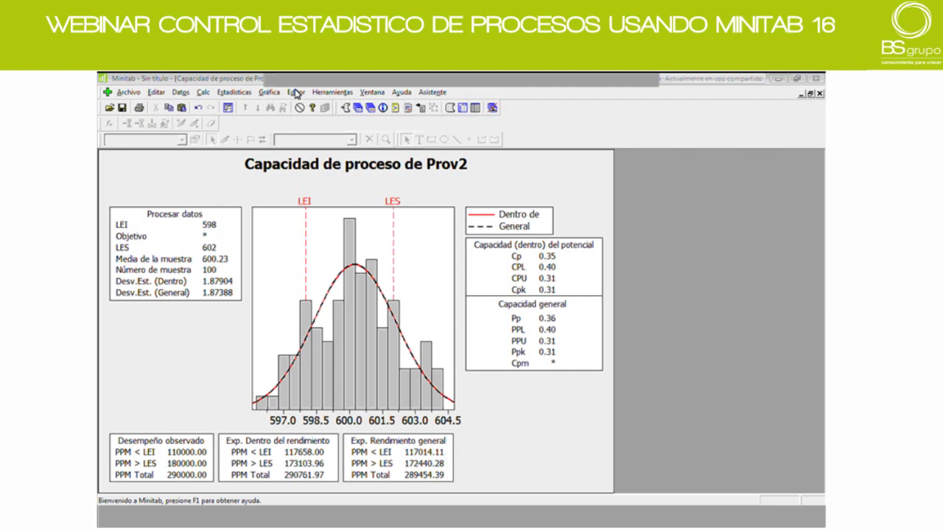
pyautogui.click(296, 414)
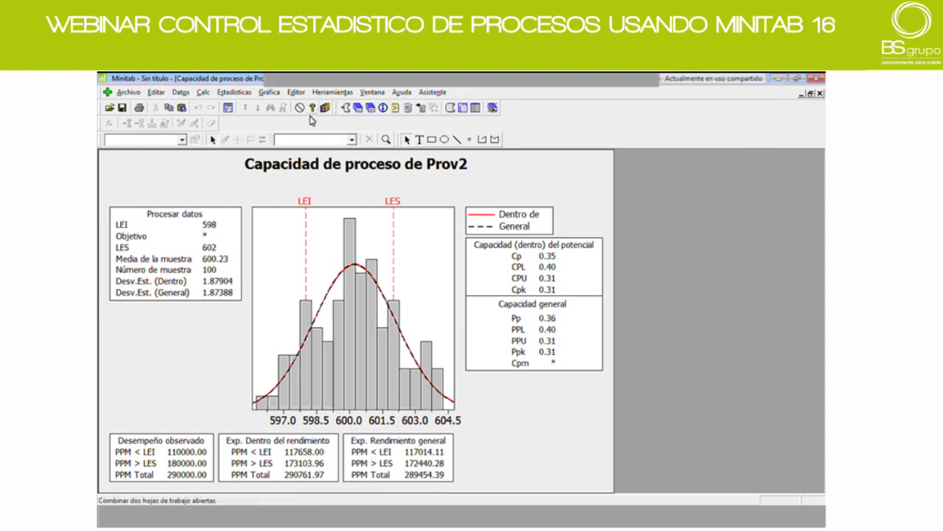
pyautogui.click(301, 92)
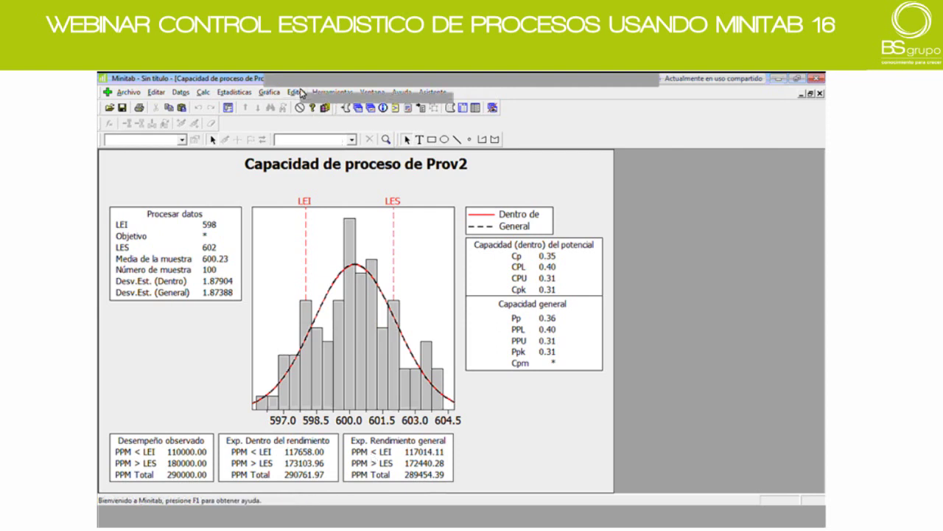